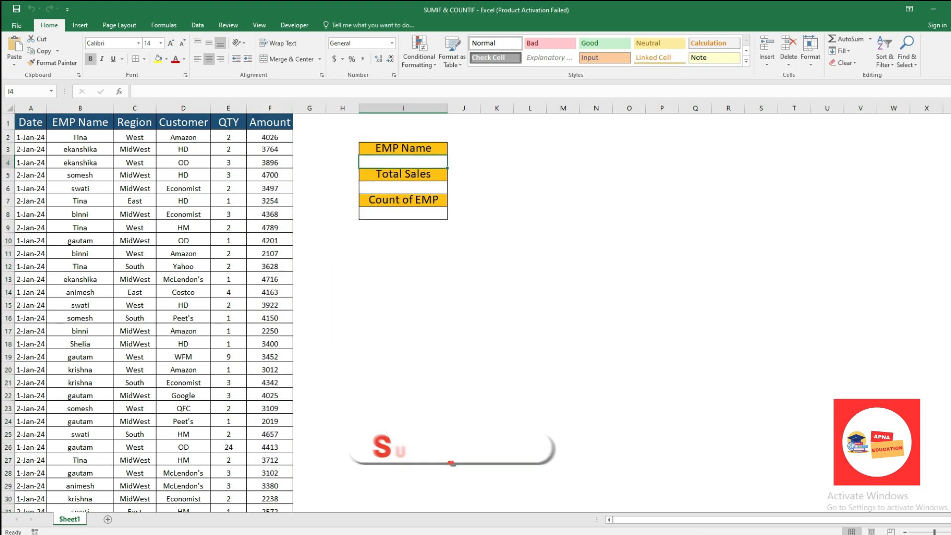
Start a SUMIF formula in the cell under Total Sales (I6) with the employee names B2:B40 as the range.
{"action": "left_click", "coordinate": [403, 187]}
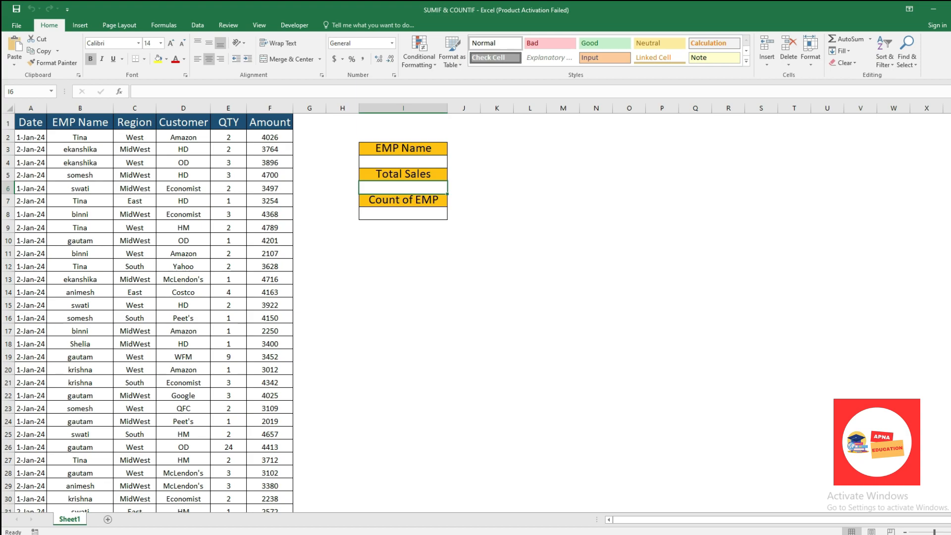
{"action": "left_click", "coordinate": [403, 162]}
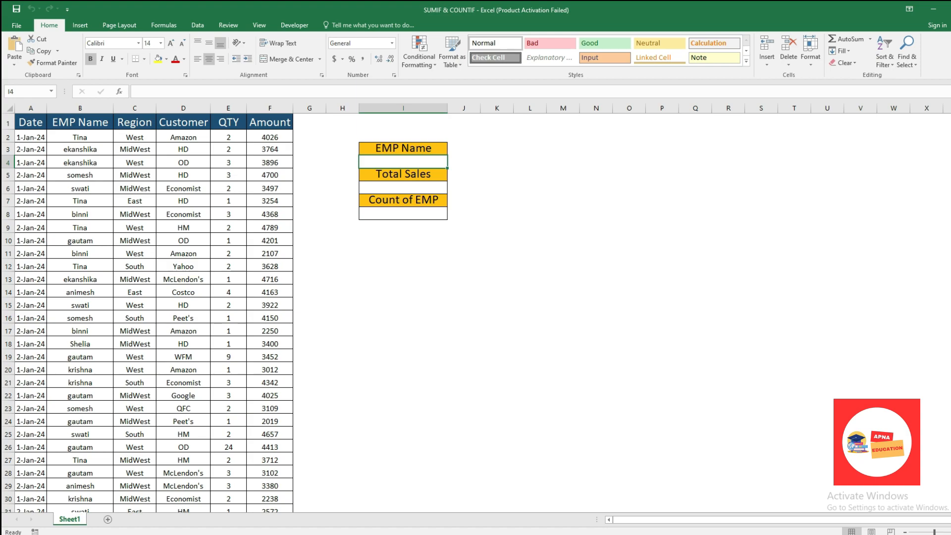
{"action": "left_click", "coordinate": [403, 187]}
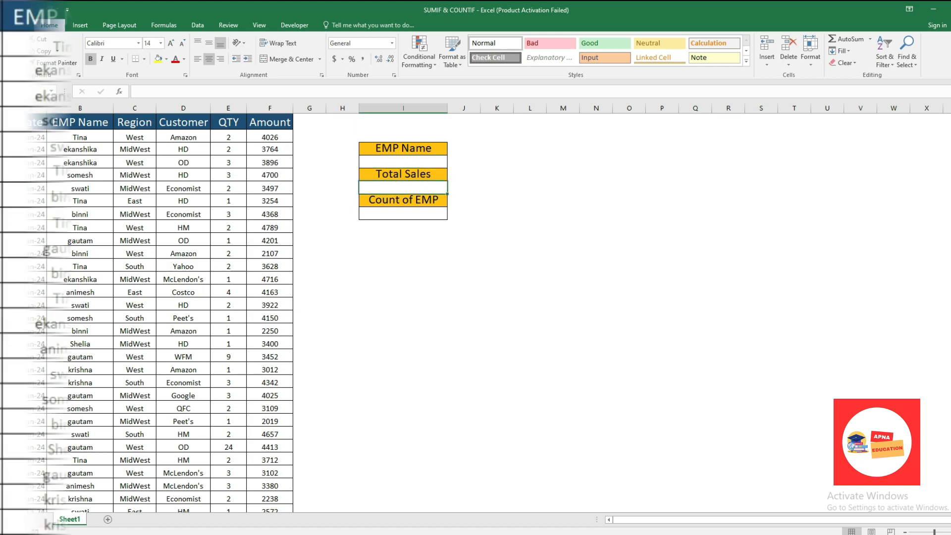
{"action": "type", "text": "=sumif"}
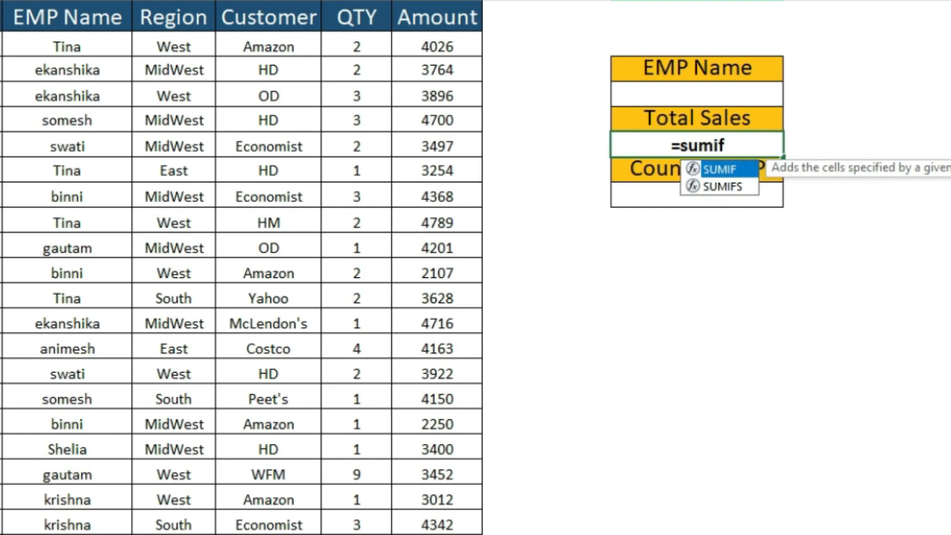
{"action": "key", "text": "Tab"}
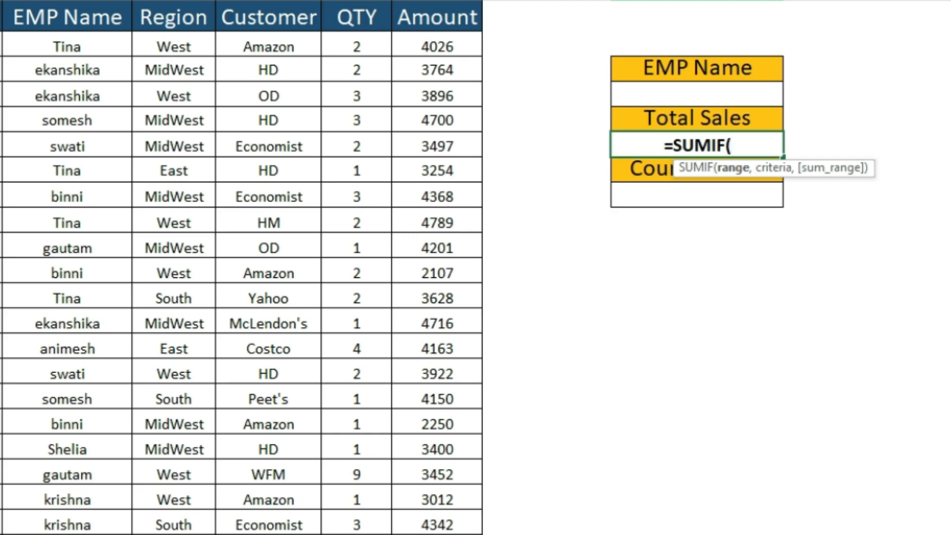
{"action": "key", "text": "Up"}
{"action": "key", "text": "Left"}
{"action": "key", "text": "Up"}
{"action": "key", "text": "Left"}
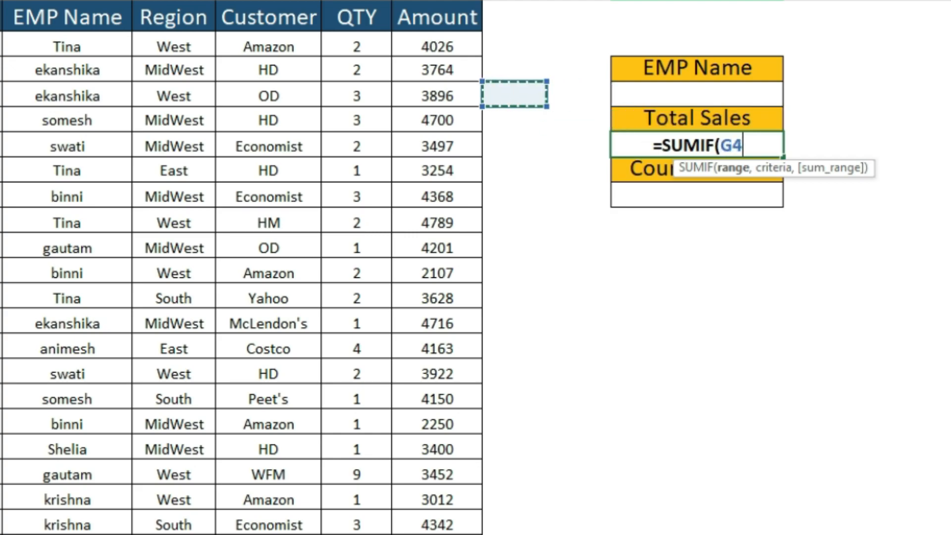
{"action": "key", "text": "Up"}
{"action": "key", "text": "Left"}
{"action": "key", "text": "Up"}
{"action": "key", "text": "Left"}
{"action": "key", "text": "Left"}
{"action": "key", "text": "Left"}
{"action": "key", "text": "Left"}
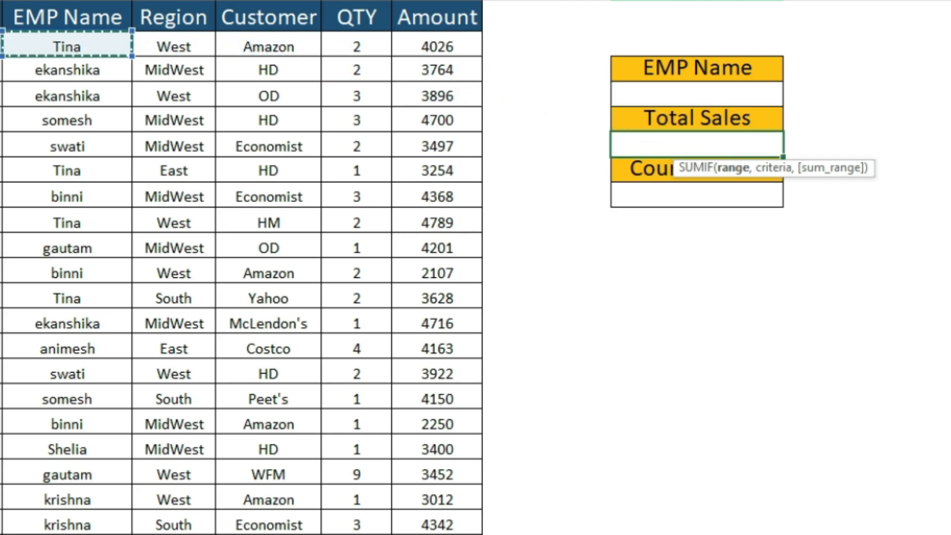
{"action": "key", "text": "ctrl+shift+Down"}
{"action": "type", "text": ","}
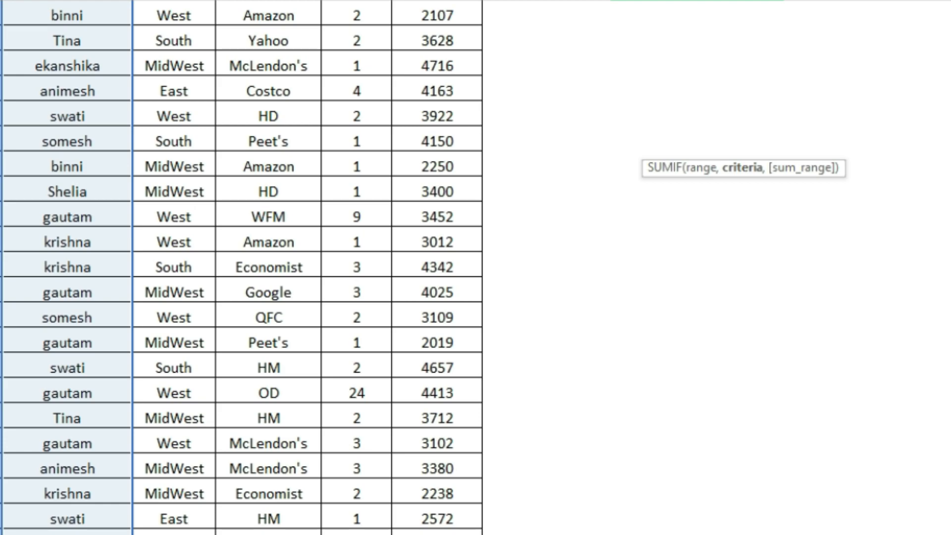
Set the SUMIF criteria to the quoted name of the employee listed in B2.
{"action": "type", "text": "\""}
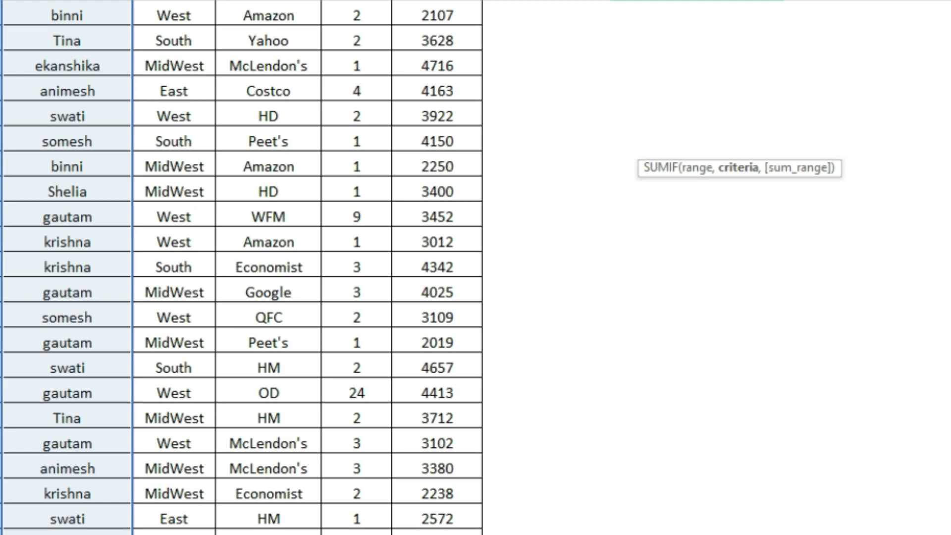
{"action": "type", "text": "swati"}
{"action": "key", "text": "BackSpace"}
{"action": "key", "text": "BackSpace"}
{"action": "key", "text": "BackSpace"}
{"action": "key", "text": "BackSpace"}
{"action": "key", "text": "BackSpace"}
{"action": "key", "text": "BackSpace"}
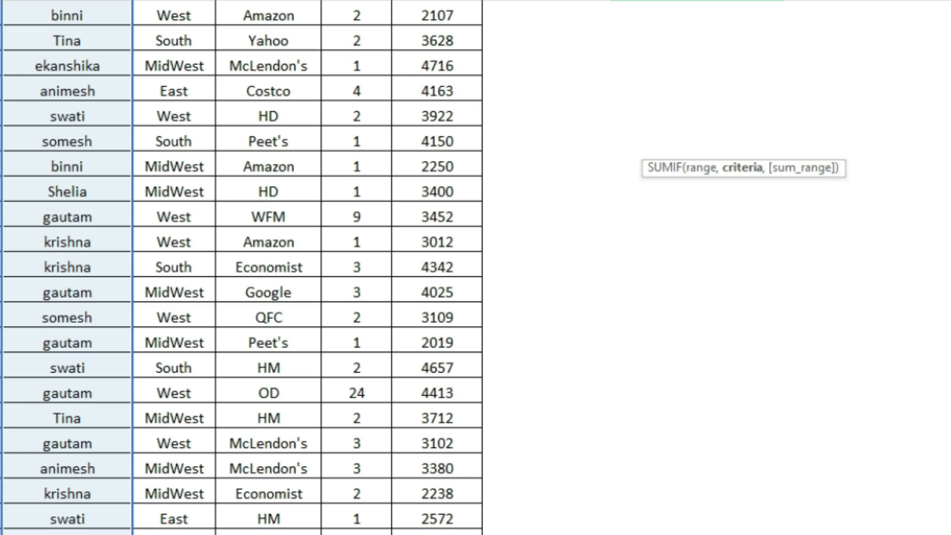
{"action": "type", "text": ","}
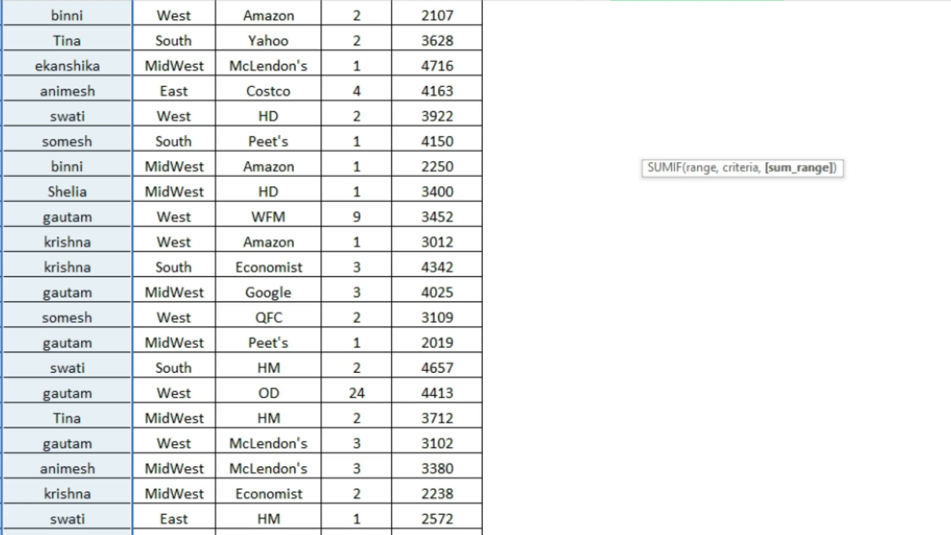
Use the amounts F2:F40 as the sum range and complete the SUMIF formula.
{"action": "key", "text": "Left"}
{"action": "key", "text": "Up"}
{"action": "key", "text": "Up"}
{"action": "key", "text": "Up"}
{"action": "key", "text": "Up"}
{"action": "key", "text": "Up"}
{"action": "key", "text": "Down"}
{"action": "key", "text": "Left"}
{"action": "key", "text": "Left"}
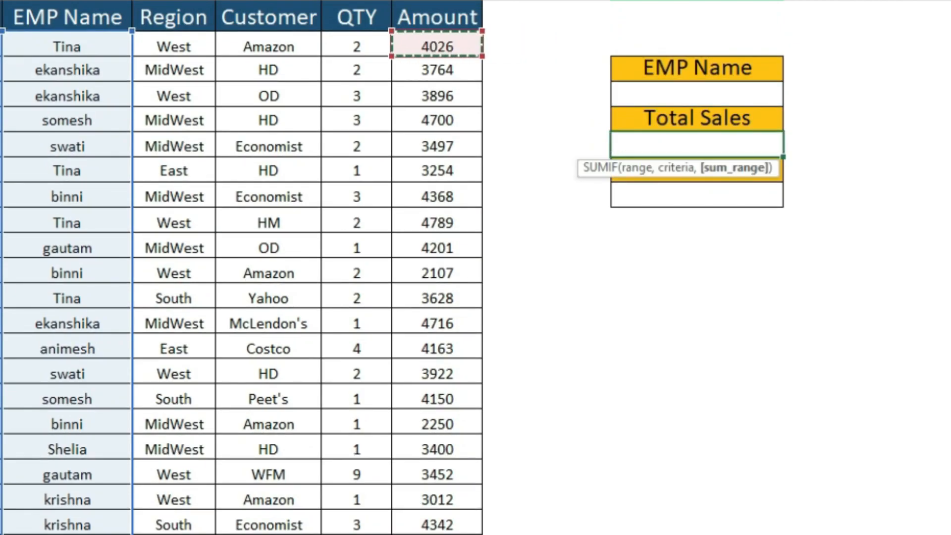
{"action": "key", "text": "ctrl+shift+Down"}
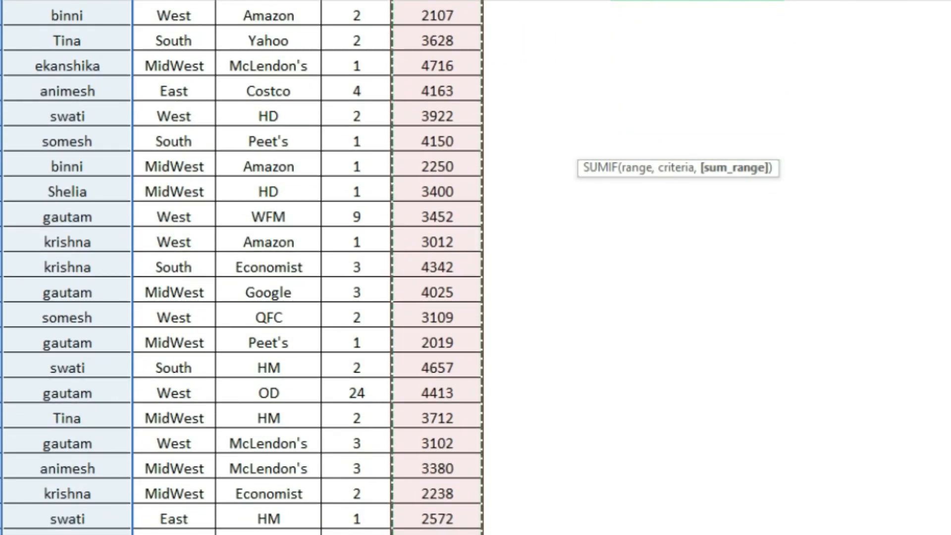
{"action": "key", "text": "Return"}
Review the SUMIF formula in I6 and clear it from the cell.
{"action": "key", "text": "Up"}
{"action": "key", "text": "Up"}
{"action": "key", "text": "Up"}
{"action": "key", "text": "Up"}
{"action": "key", "text": "Down"}
{"action": "key", "text": "Down"}
{"action": "key", "text": "Down"}
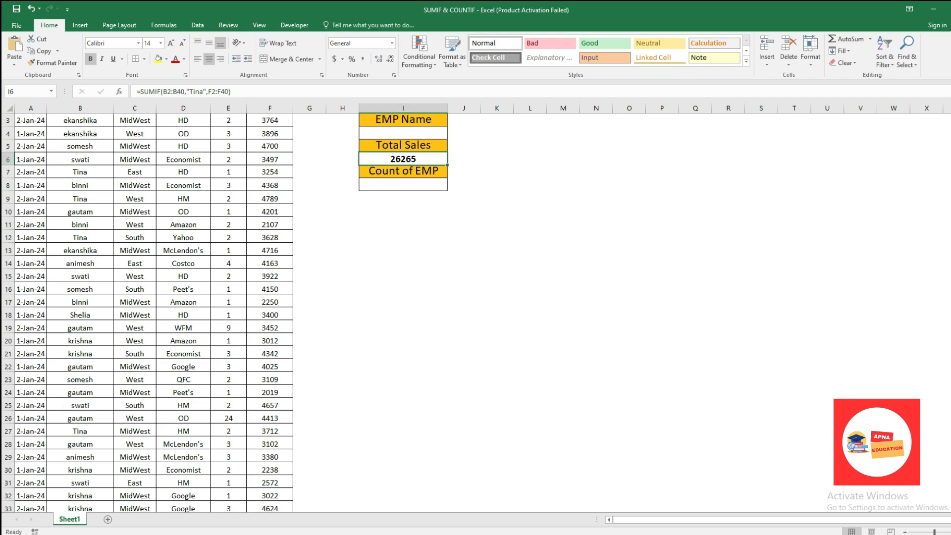
{"action": "key", "text": "F2"}
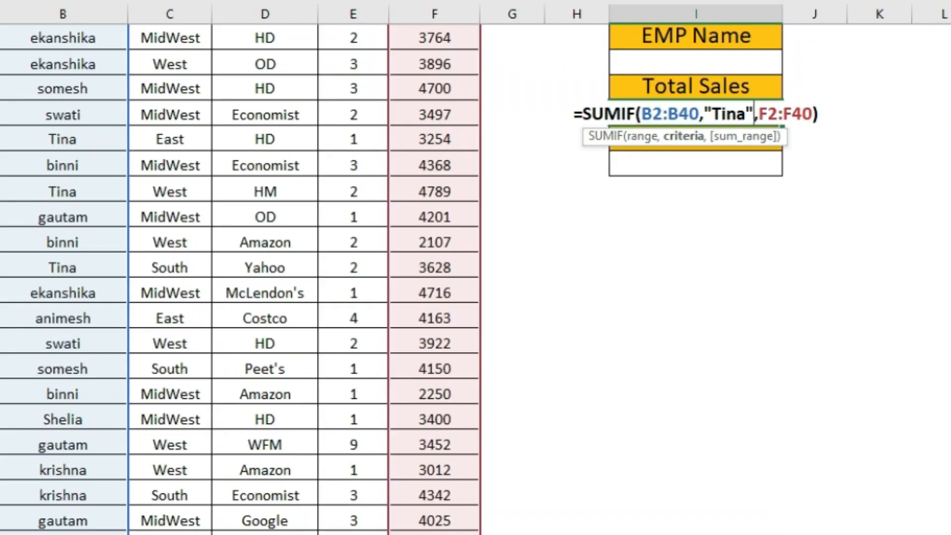
{"action": "key", "text": "Escape"}
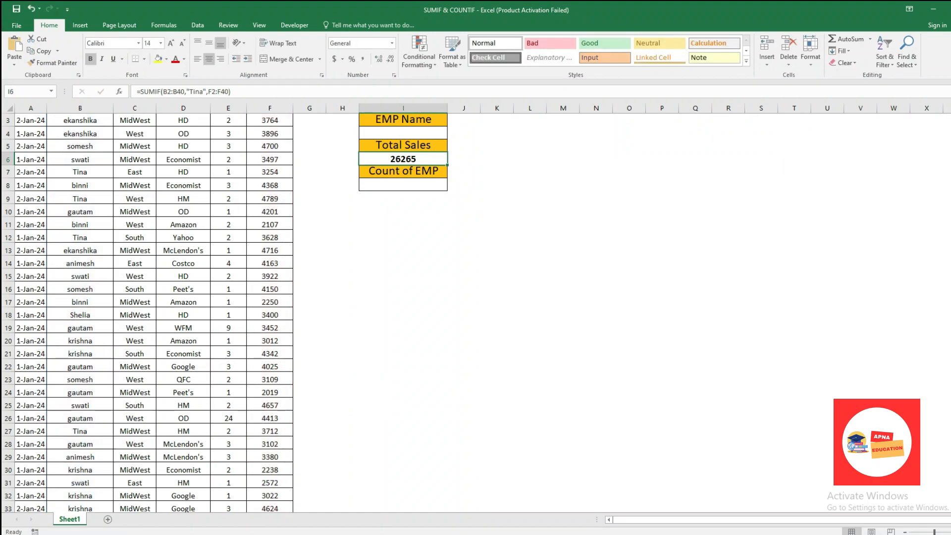
{"action": "key", "text": "Delete"}
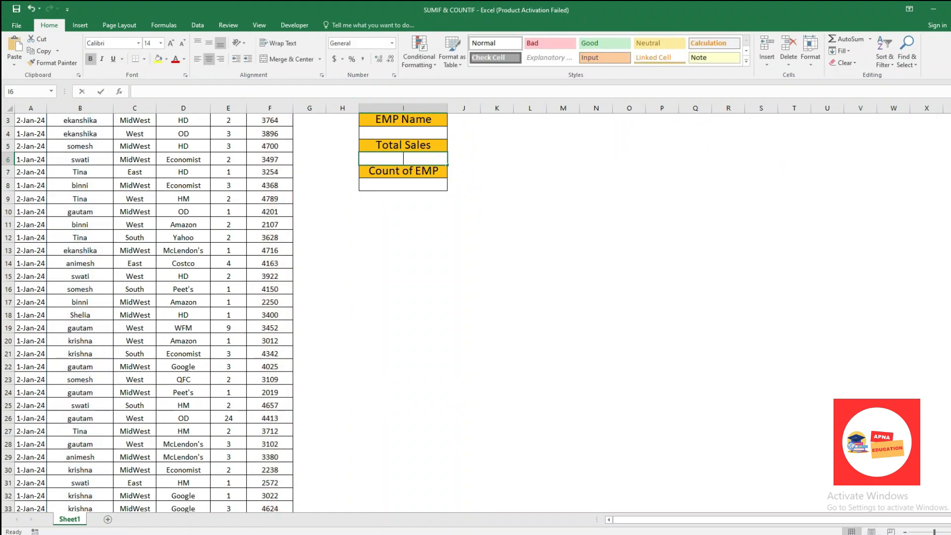
Start a new SUMIF formula in I6 with the employee names B2:B40 as the range.
{"action": "type", "text": "=sumif("}
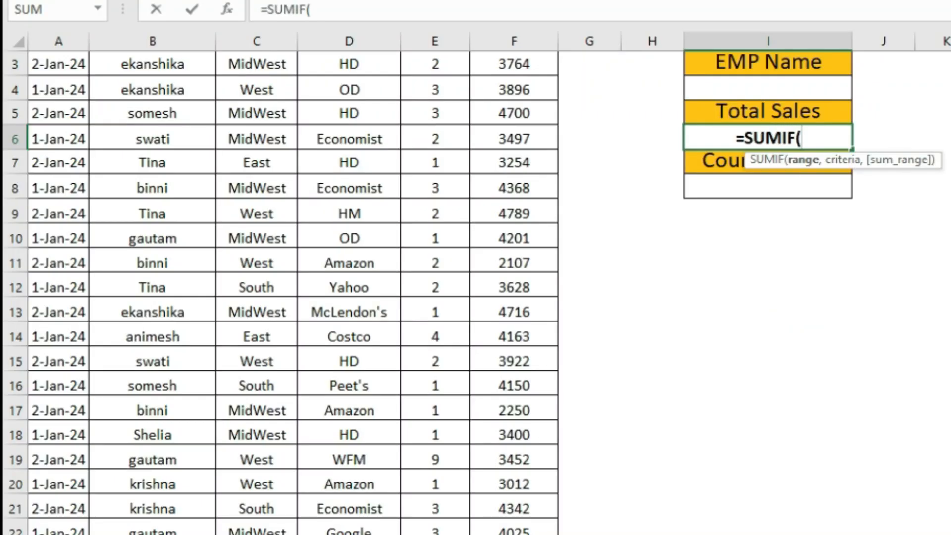
{"action": "key", "text": "Up"}
{"action": "key", "text": "Up"}
{"action": "key", "text": "Left"}
{"action": "key", "text": "Up"}
{"action": "key", "text": "Left"}
{"action": "key", "text": "Left"}
{"action": "key", "text": "Up"}
{"action": "key", "text": "Up"}
{"action": "key", "text": "Left"}
{"action": "key", "text": "Down"}
{"action": "key", "text": "Left"}
{"action": "key", "text": "Left"}
{"action": "key", "text": "Left"}
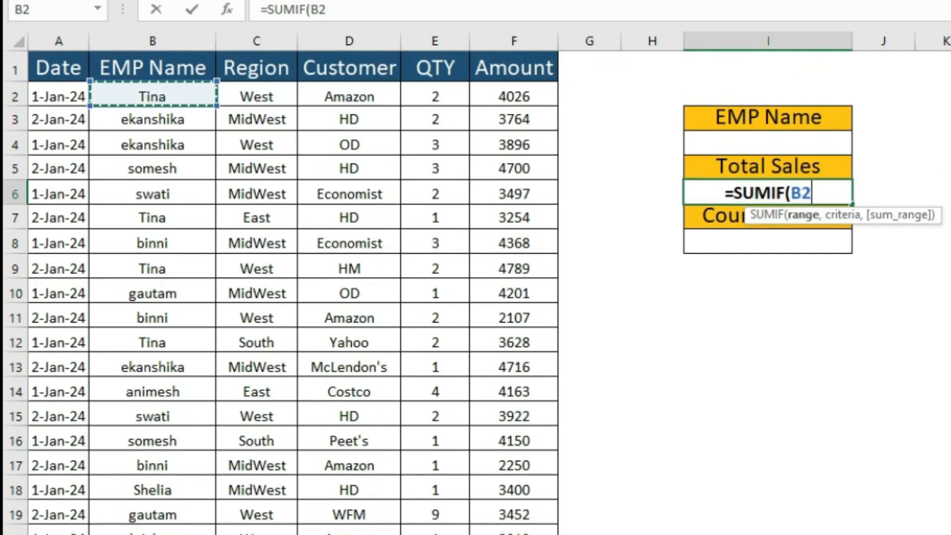
{"action": "key", "text": "ctrl+shift+Down"}
{"action": "type", "text": ","}
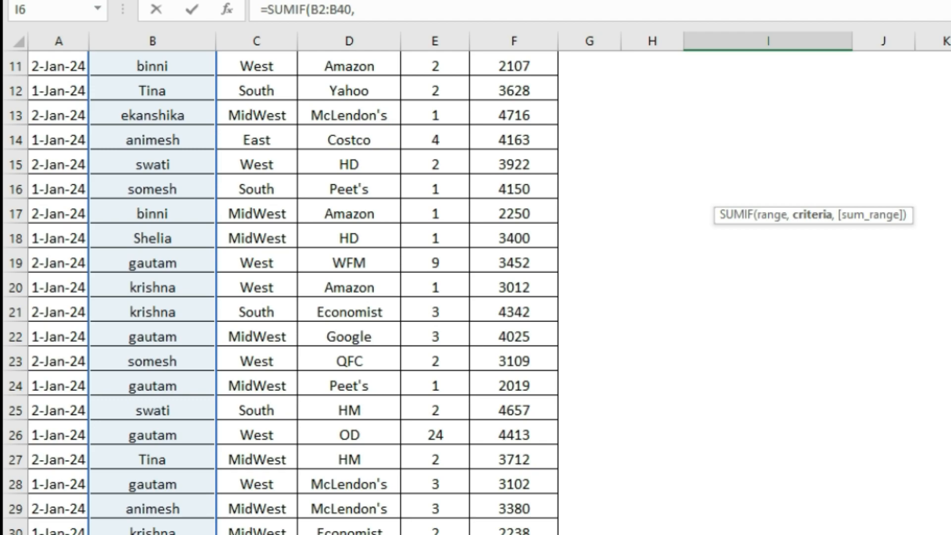
Reference the EMP Name entry cell I4 as the SUMIF criteria.
{"action": "key", "text": "Up"}
{"action": "key", "text": "Up"}
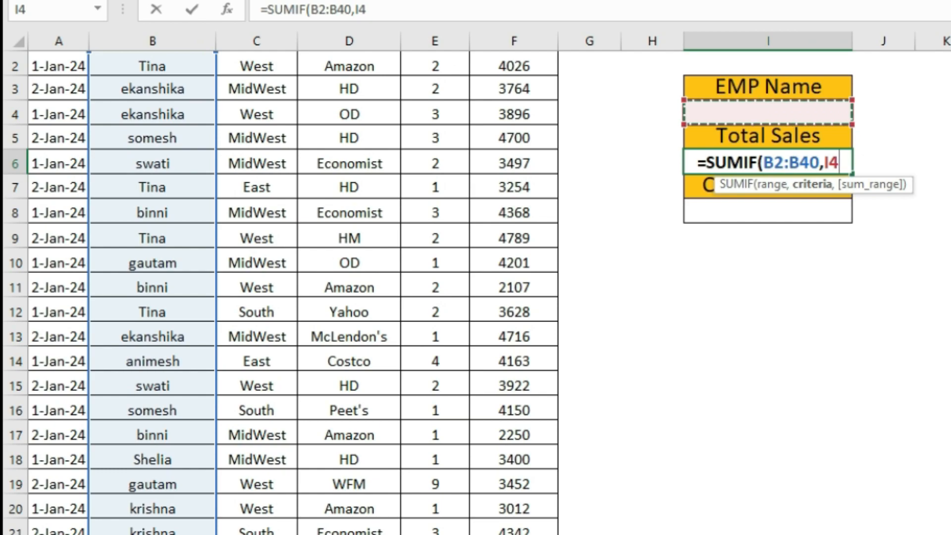
{"action": "type", "text": ","}
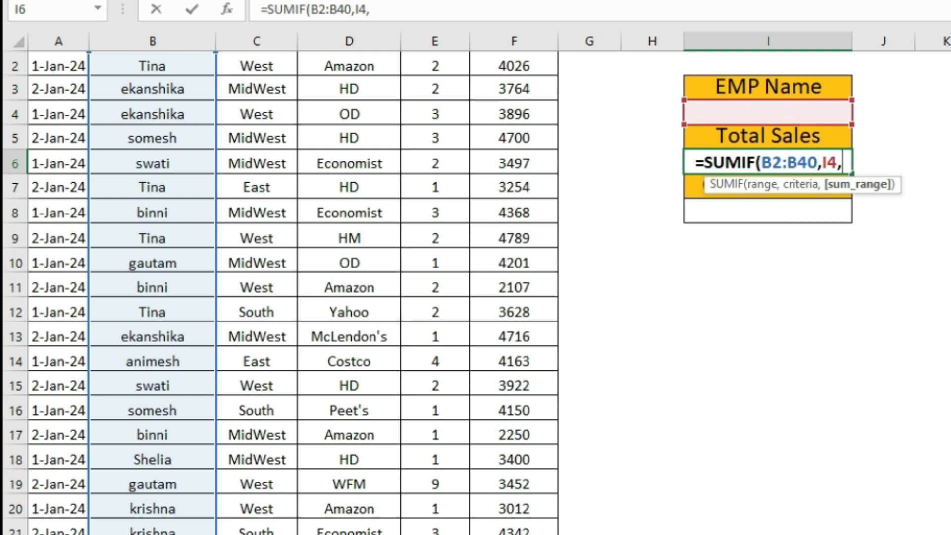
Use the amounts F2:F40 as the sum range and complete the SUMIF formula referencing I4.
{"action": "key", "text": "Left"}
{"action": "key", "text": "Up"}
{"action": "key", "text": "Left"}
{"action": "key", "text": "Up"}
{"action": "key", "text": "Up"}
{"action": "key", "text": "Left"}
{"action": "key", "text": "Up"}
{"action": "key", "text": "Up"}
{"action": "key", "text": "Down"}
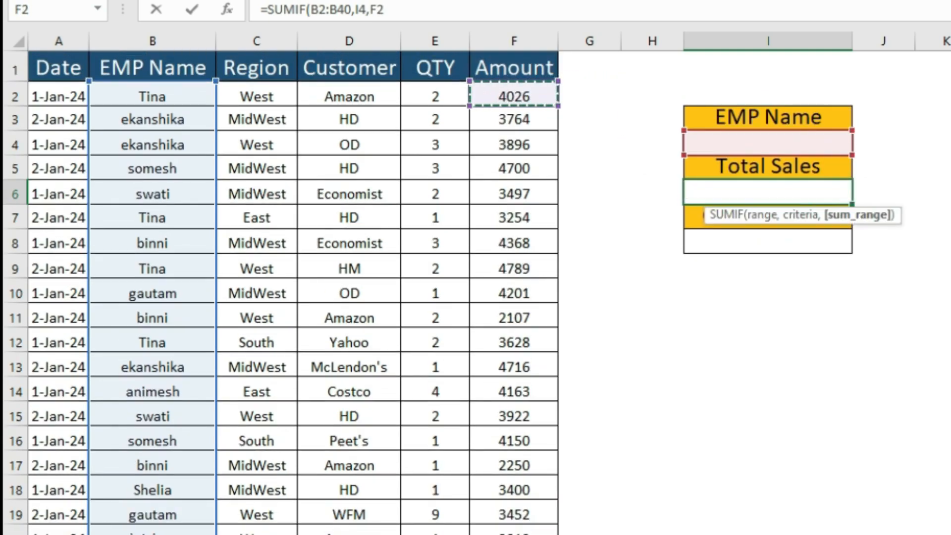
{"action": "key", "text": "ctrl+shift+Down"}
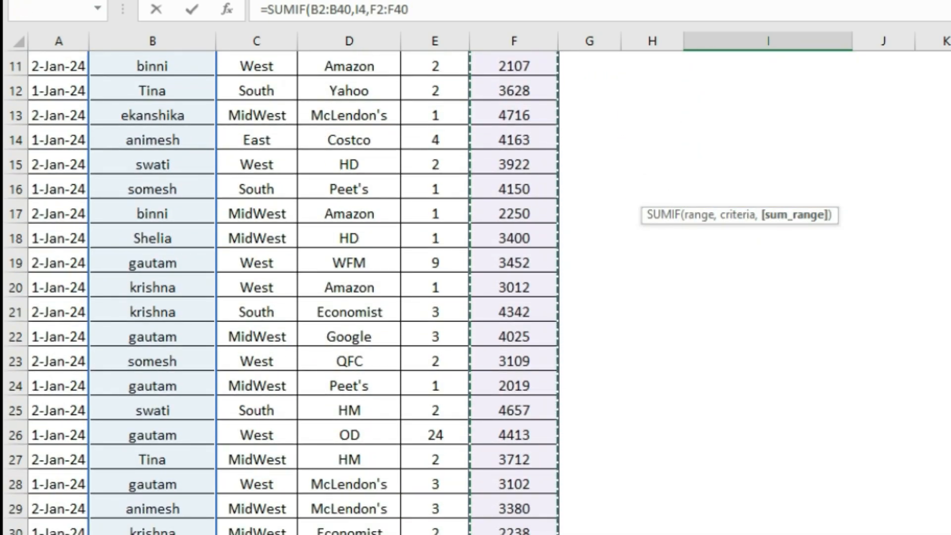
{"action": "type", "text": ")"}
{"action": "key", "text": "Return"}
Enter the name of the employee listed in B2 into the EMP Name cell I4 and check the Total Sales cell.
{"action": "key", "text": "Up"}
{"action": "key", "text": "Up"}
{"action": "key", "text": "Up"}
{"action": "key", "text": "Up"}
{"action": "key", "text": "Down"}
{"action": "key", "text": "Down"}
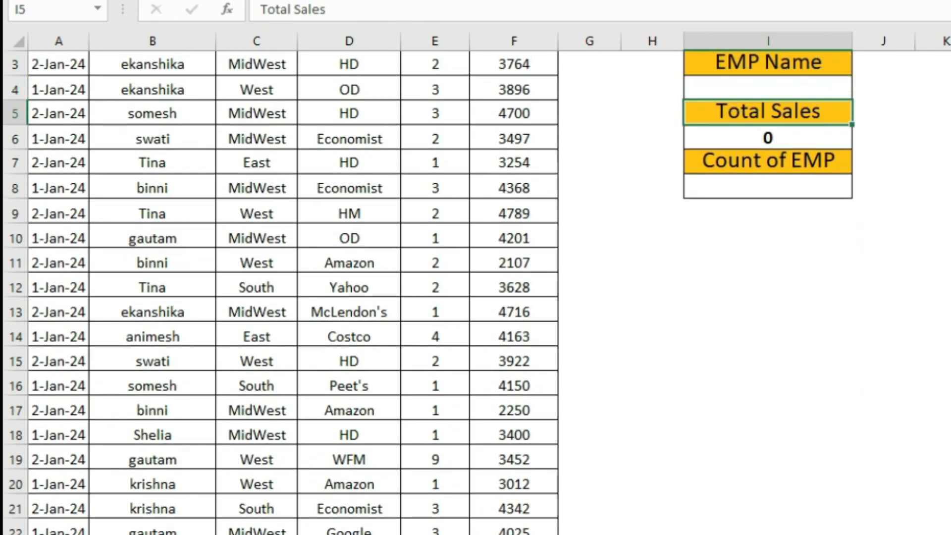
{"action": "left_click", "coordinate": [768, 88]}
{"action": "type", "text": "Tina"}
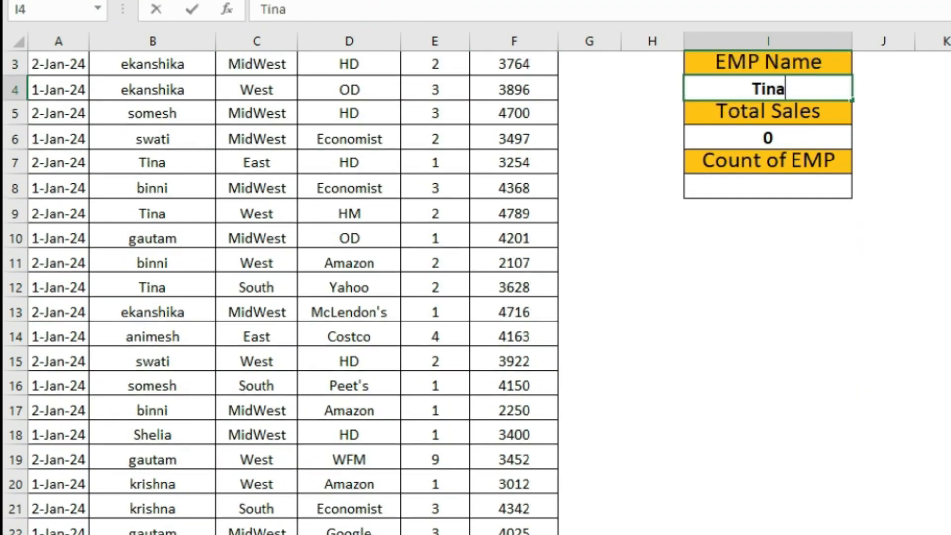
{"action": "key", "text": "Return"}
{"action": "key", "text": "Down"}
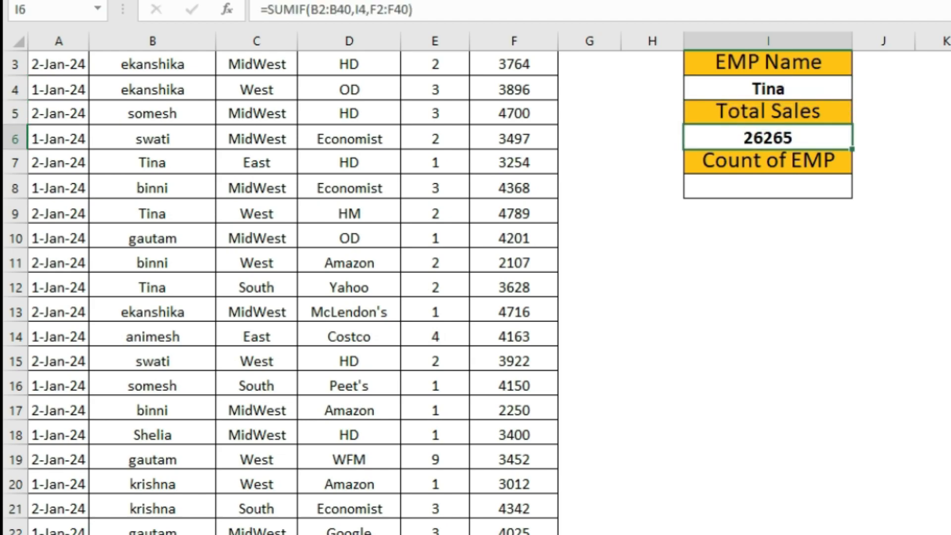
Replace the name in I4 with the name of the employee listed in B6.
{"action": "key", "text": "Up"}
{"action": "key", "text": "Up"}
{"action": "type", "text": "S"}
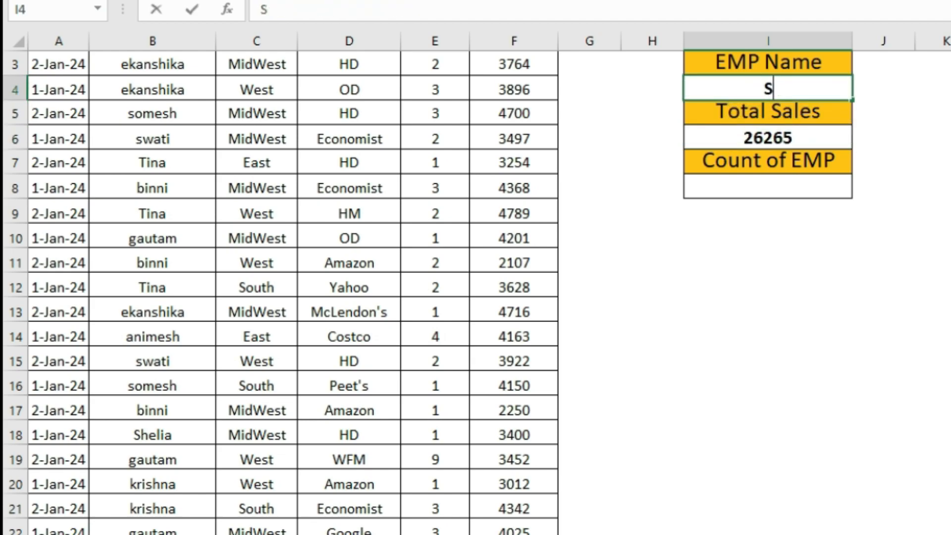
{"action": "type", "text": "wati"}
{"action": "key", "text": "Return"}
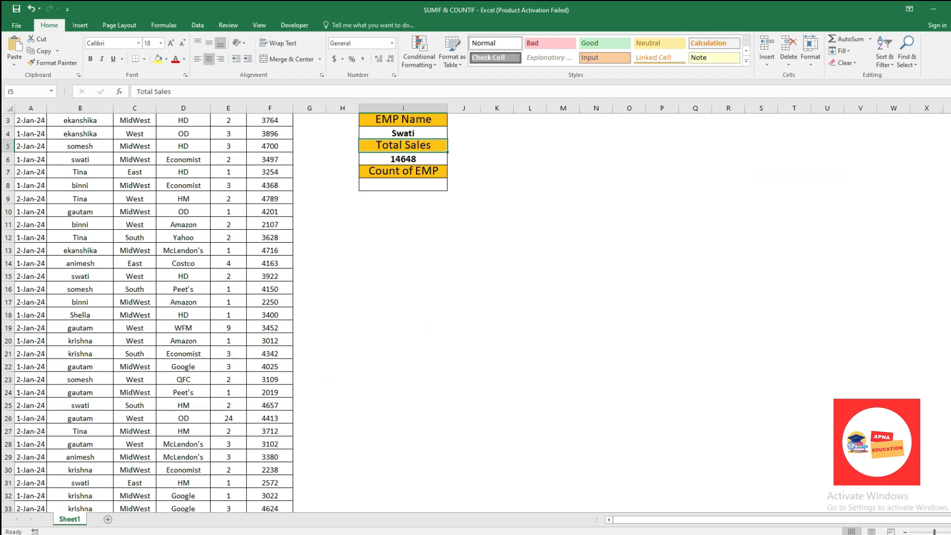
Start a COUNTIF formula in the cell under Count of EMP (I8) with the employee names B2:B40 as the range.
{"action": "key", "text": "Down"}
{"action": "key", "text": "Down"}
{"action": "key", "text": "Down"}
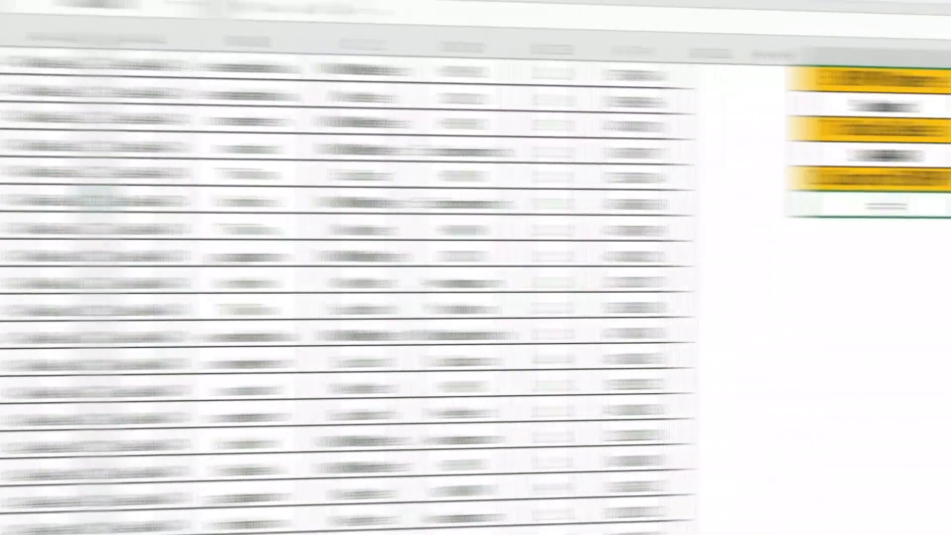
{"action": "type", "text": "=count"}
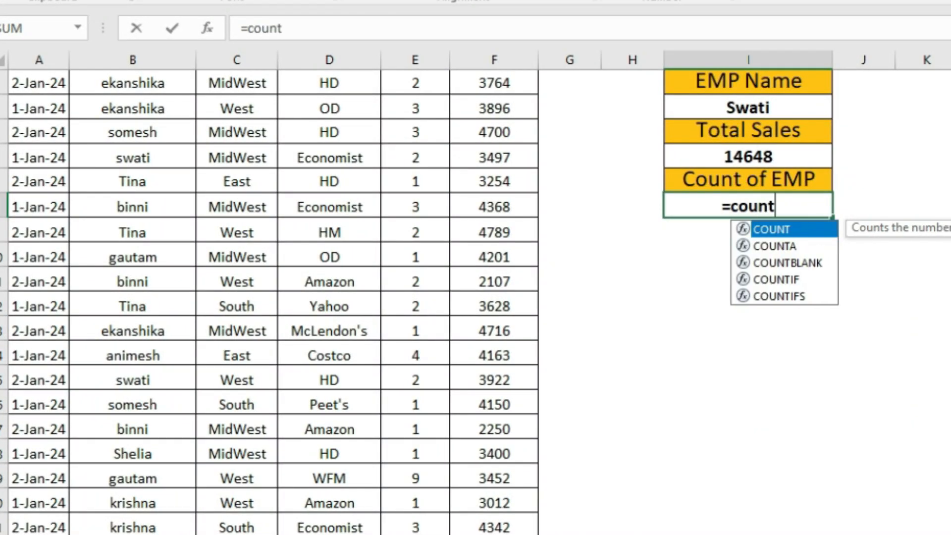
{"action": "key", "text": "Down"}
{"action": "key", "text": "Tab"}
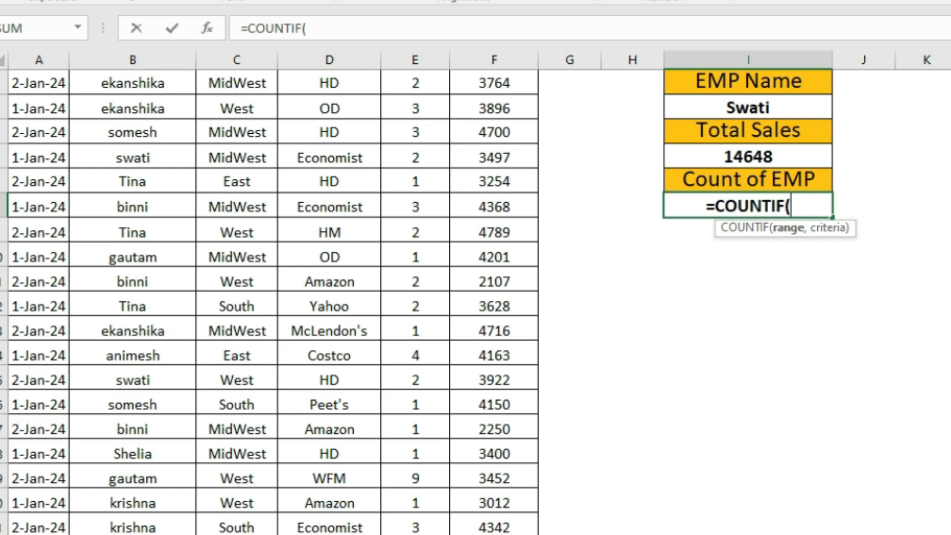
{"action": "left_click", "coordinate": [494, 157]}
{"action": "key", "text": "ctrl+Home"}
{"action": "key", "text": "Down"}
{"action": "key", "text": "Right"}
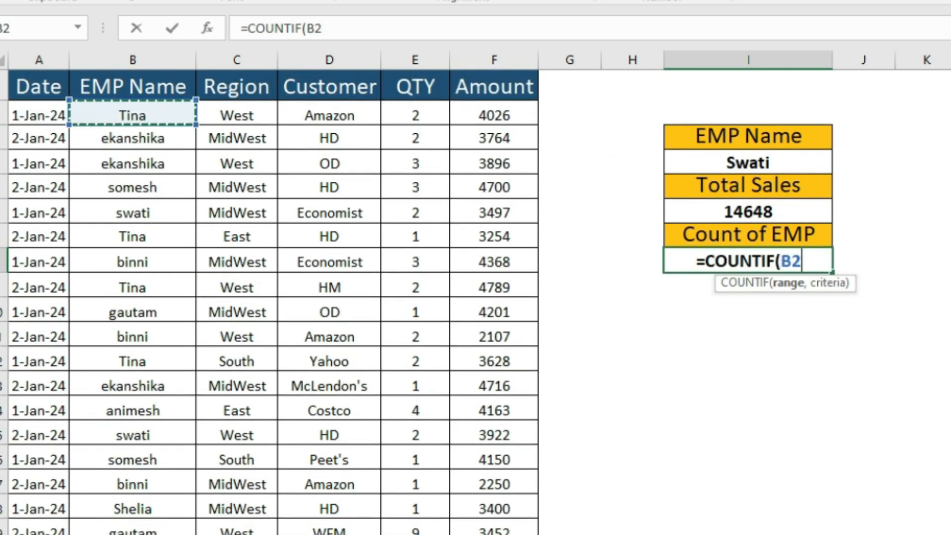
{"action": "key", "text": "ctrl+shift+Down"}
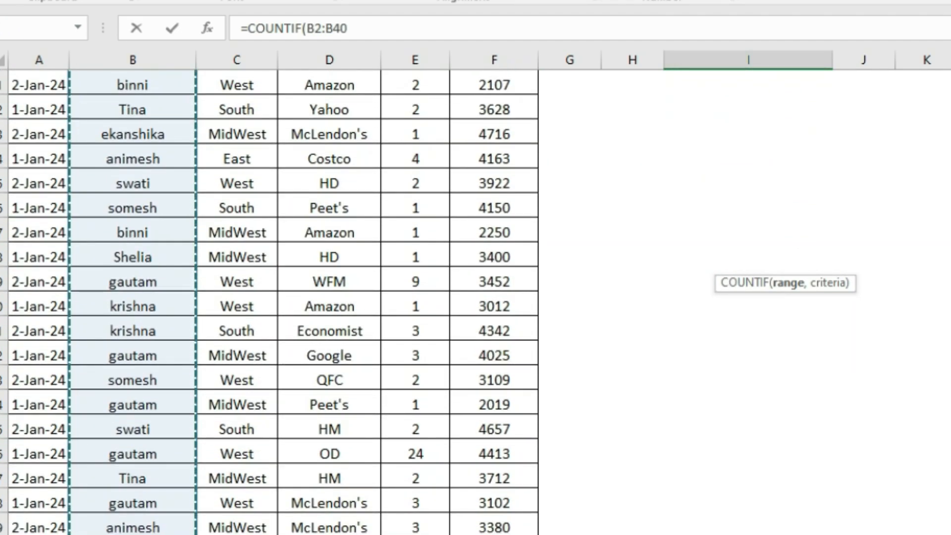
{"action": "type", "text": ","}
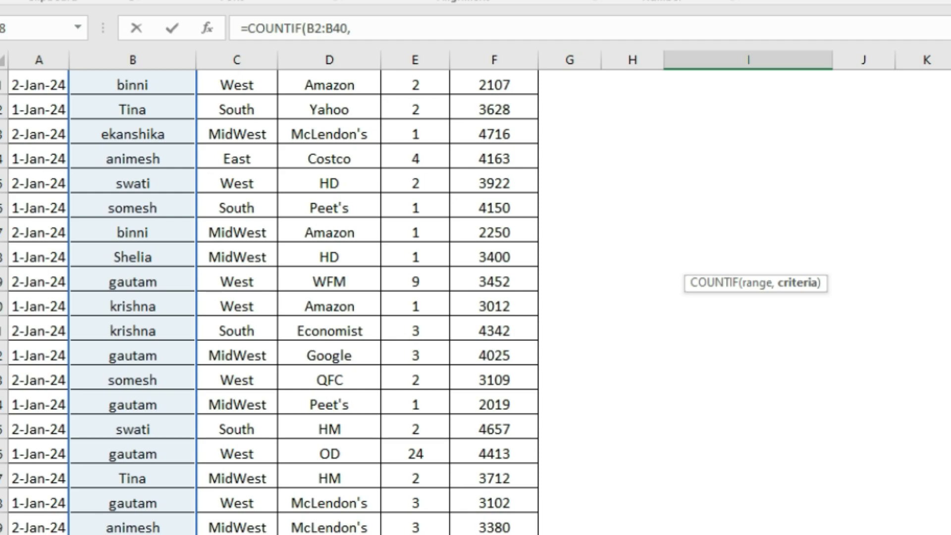
Use the EMP Name cell I4 as the criteria and complete the COUNTIF formula in I8.
{"action": "key", "text": "Up"}
{"action": "key", "text": "Up"}
{"action": "key", "text": "Up"}
{"action": "key", "text": "Up"}
{"action": "key", "text": "Up"}
{"action": "key", "text": "Down"}
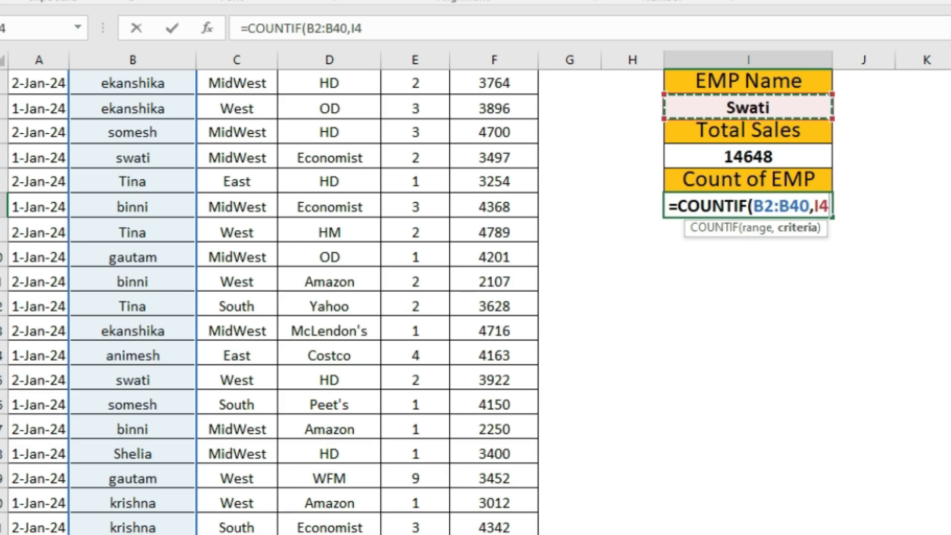
{"action": "key", "text": "Return"}
{"action": "key", "text": "Up"}
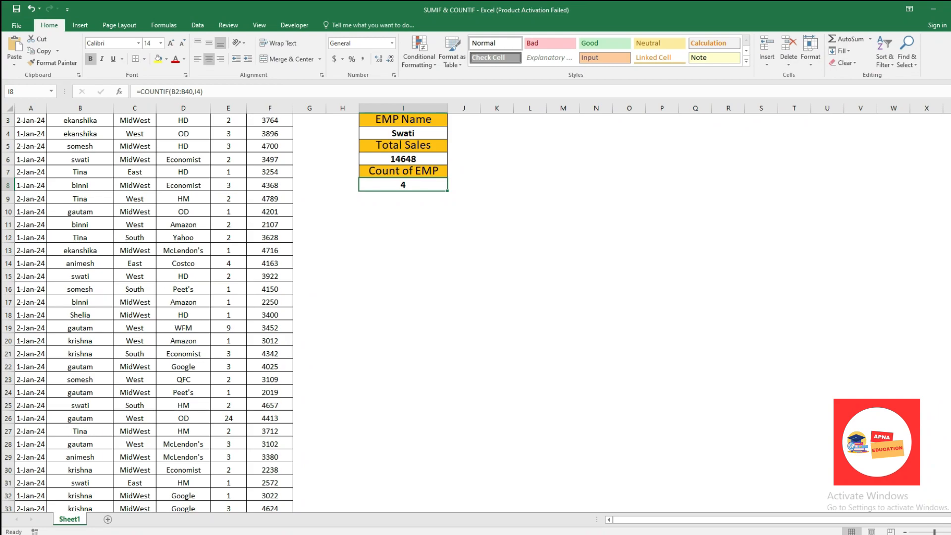
Replace the name in I4 with the name of the employee listed in B8 and check the Total Sales and Count of EMP cells.
{"action": "key", "text": "Up"}
{"action": "key", "text": "Up"}
{"action": "key", "text": "Up"}
{"action": "key", "text": "Up"}
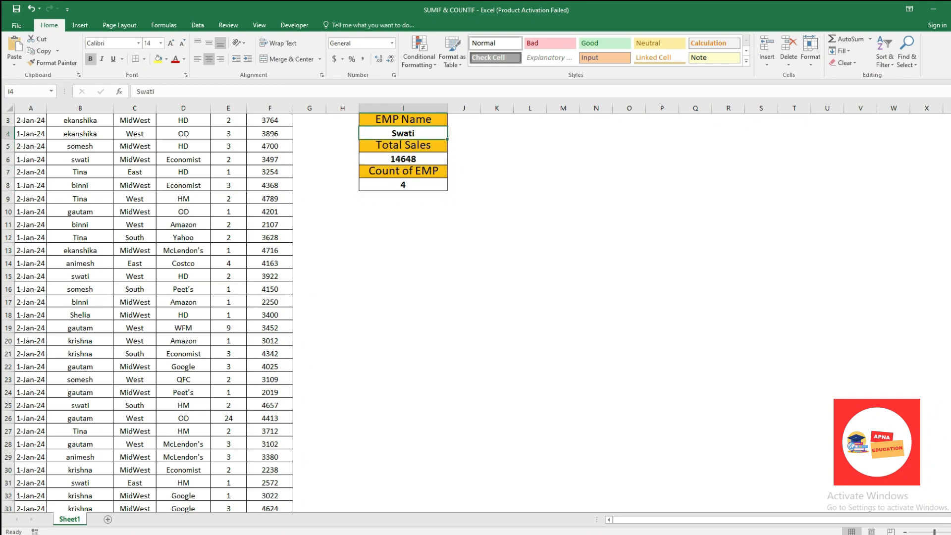
{"action": "type", "text": "Binni"}
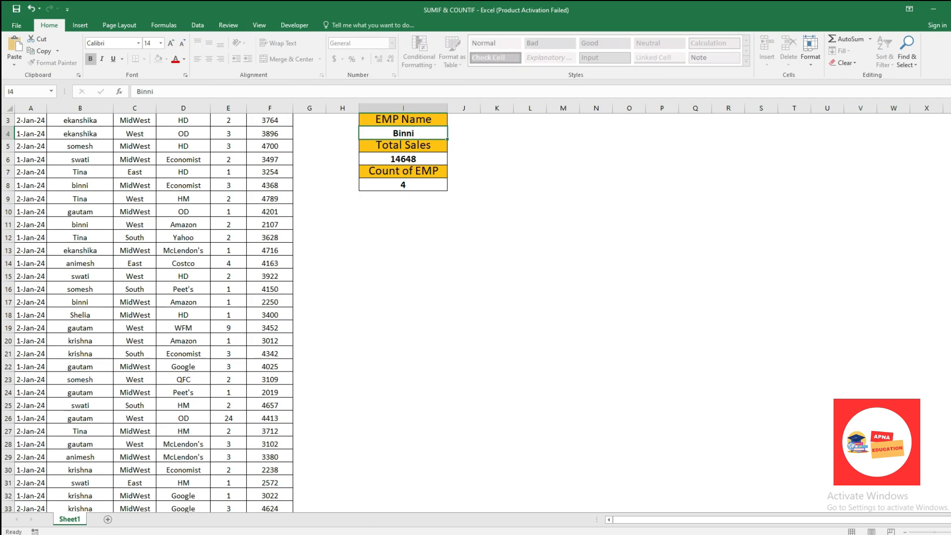
{"action": "key", "text": "Return"}
{"action": "key", "text": "Down"}
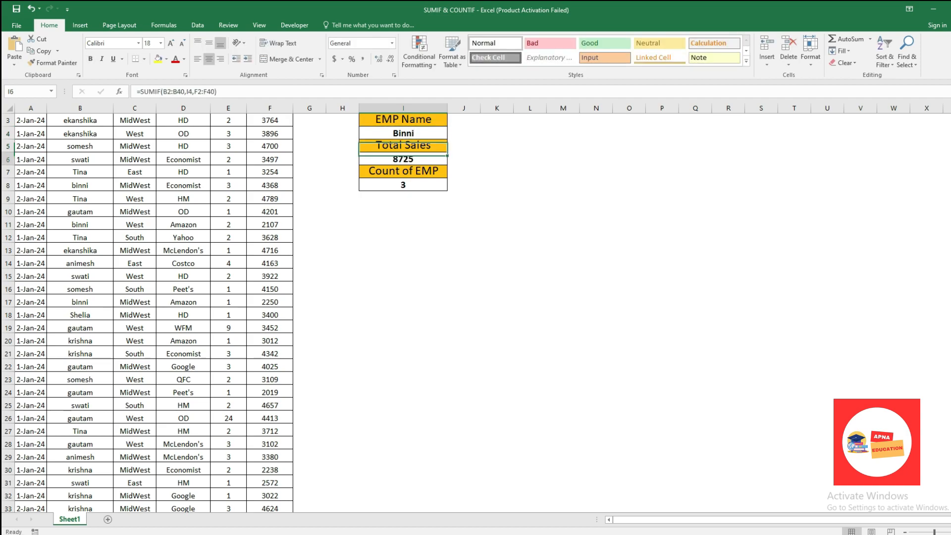
{"action": "key", "text": "Down"}
{"action": "key", "text": "Down"}
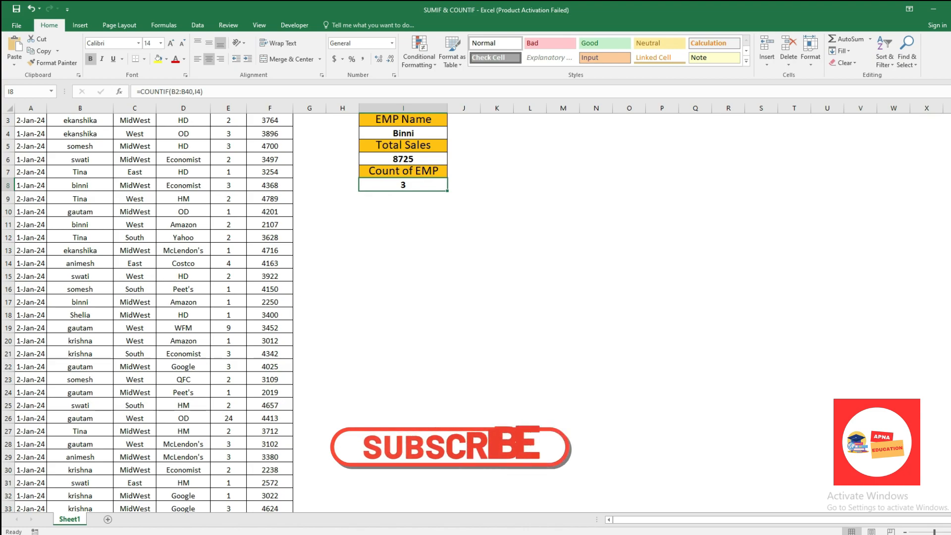